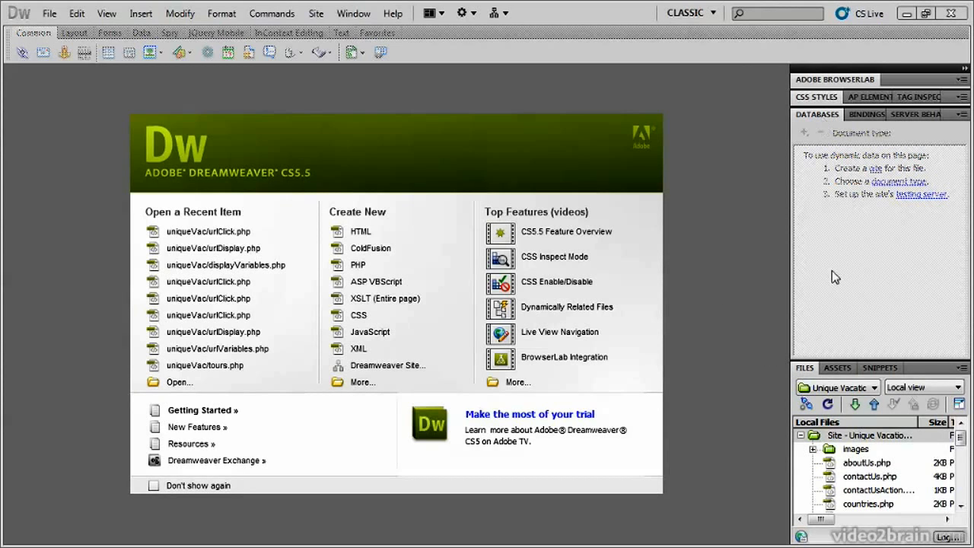
# - Open aboutUs.php from the site files and review the Unique Vacations site setup, saving it as is
pyautogui.click(820, 114)
pyautogui.click(820, 113)
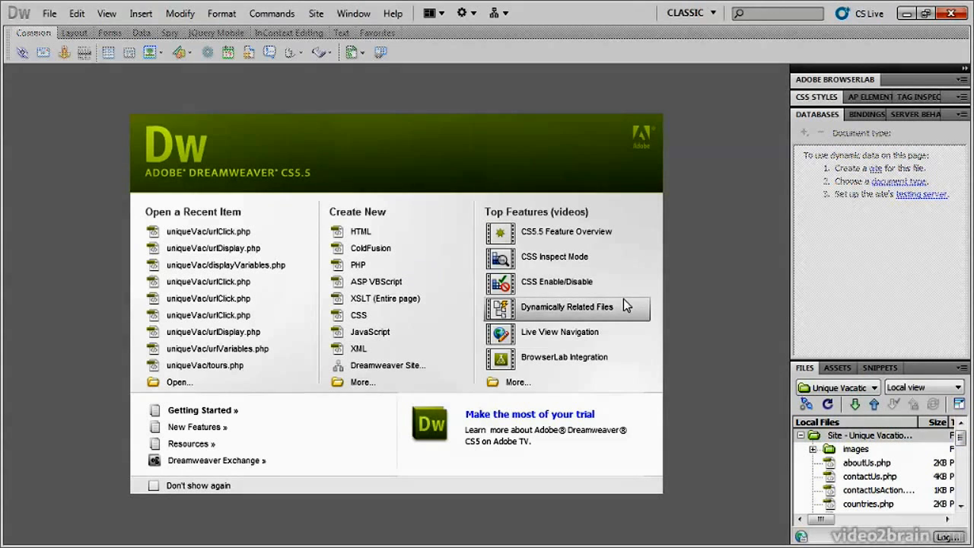
pyautogui.doubleClick(865, 463)
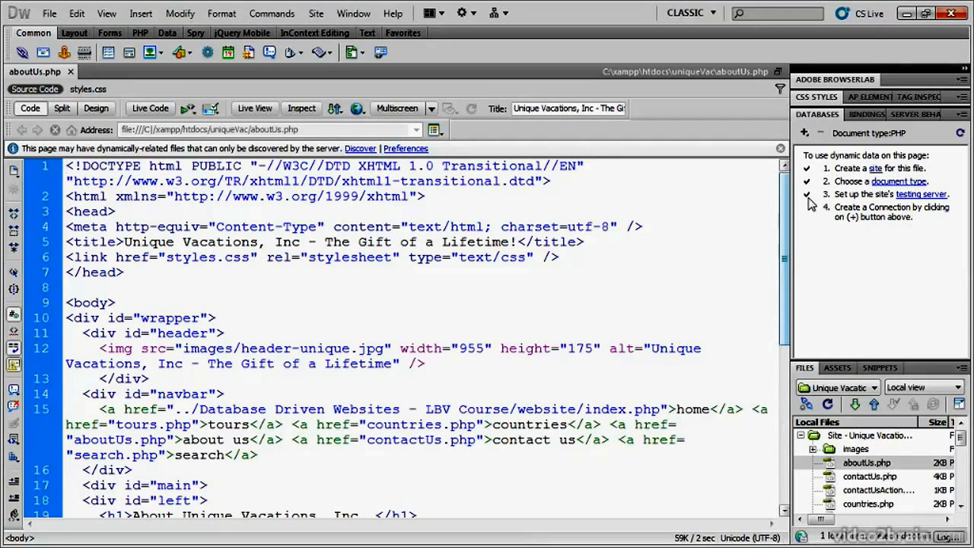
pyautogui.click(917, 195)
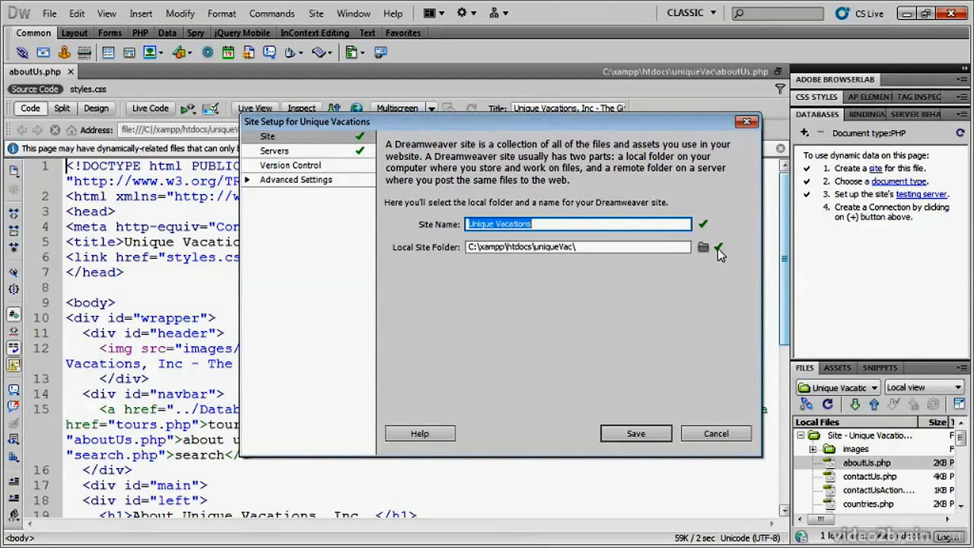
pyautogui.click(635, 433)
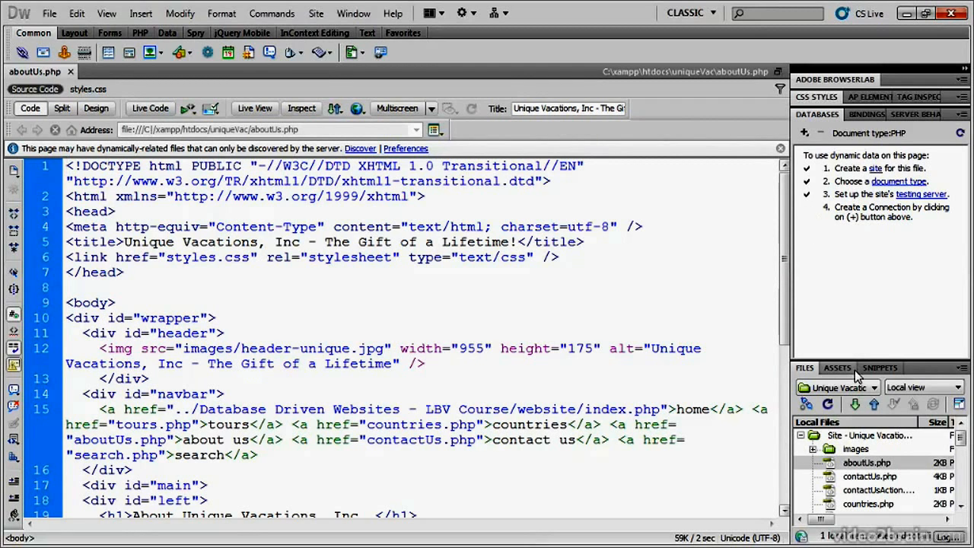
# - Look over the full list of site files, including the images folder, and return to the database setup checklist
pyautogui.doubleClick(821, 114)
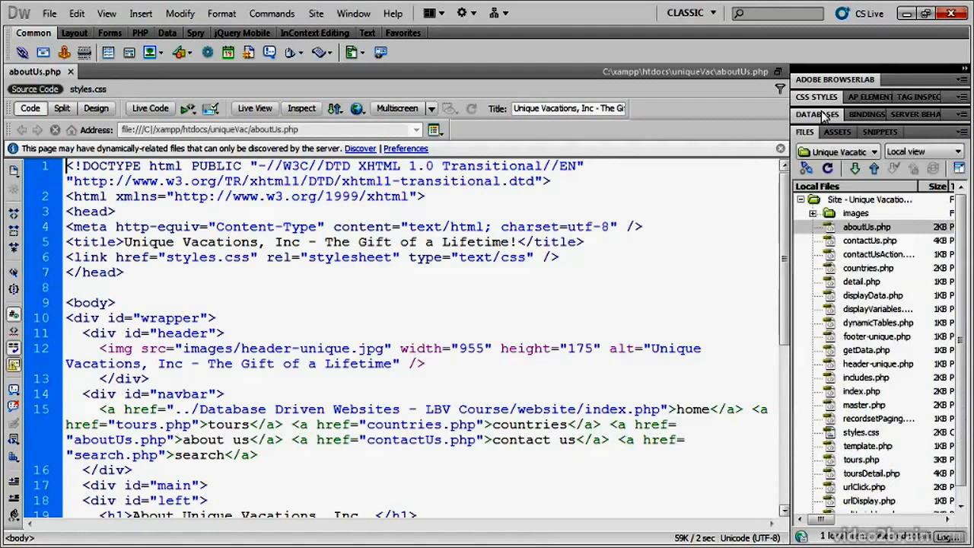
pyautogui.click(866, 216)
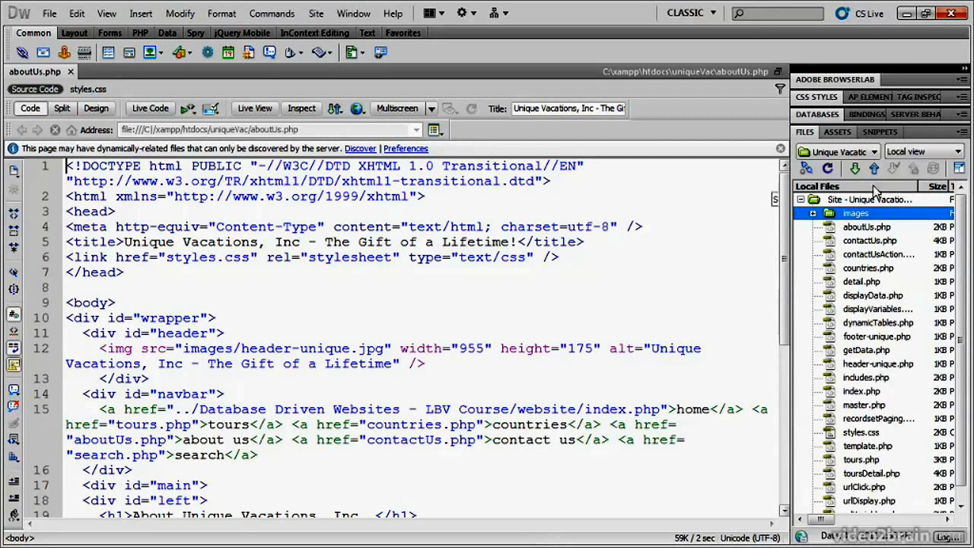
pyautogui.click(819, 116)
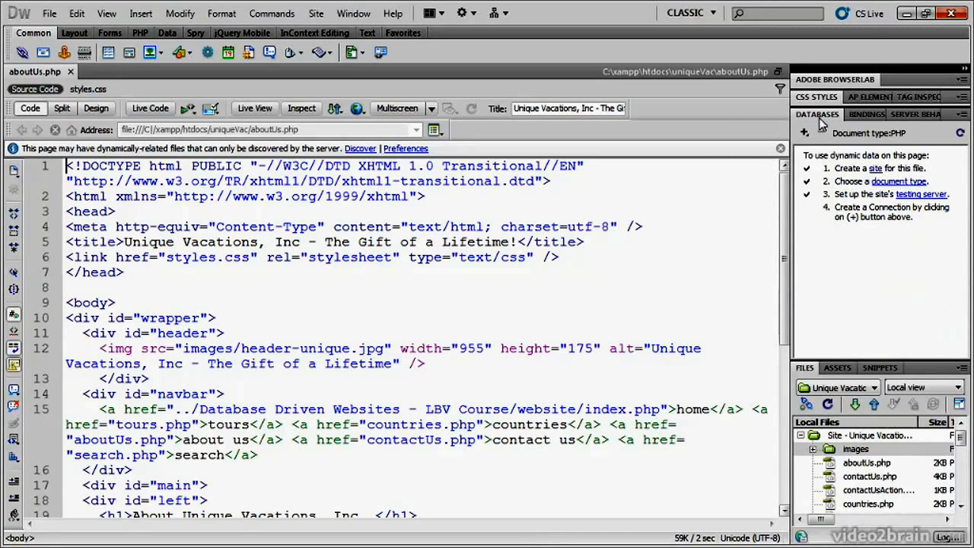
# - Start a new MySQL connection named conn_unique on server localhost with user name root and no password
pyautogui.click(804, 133)
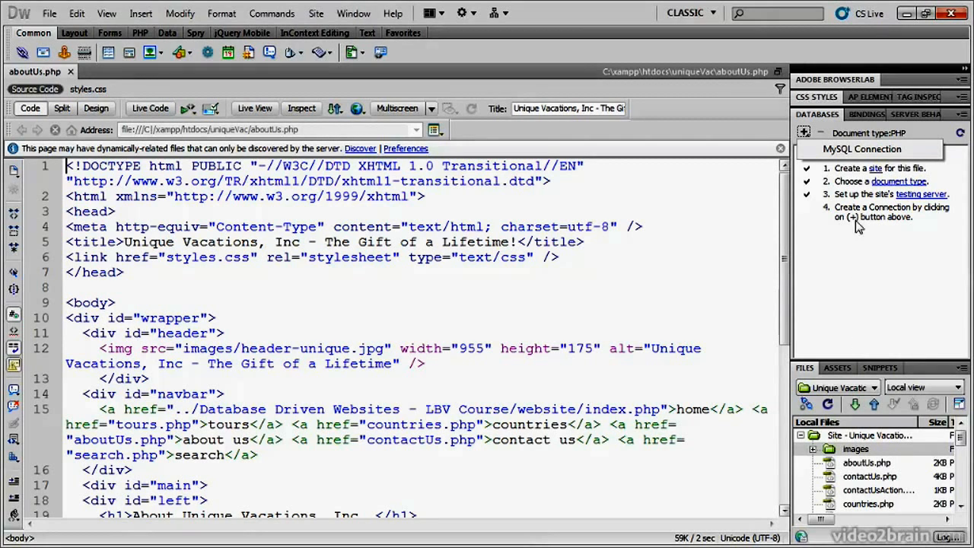
pyautogui.click(866, 151)
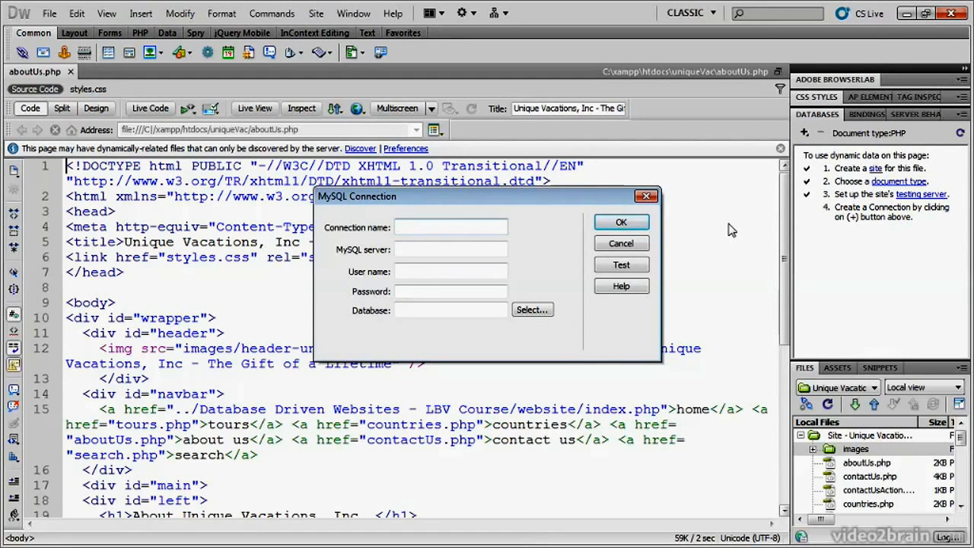
pyautogui.write('conn_unique')
pyautogui.press('Tab')
pyautogui.write('localhost')
pyautogui.press('Tab')
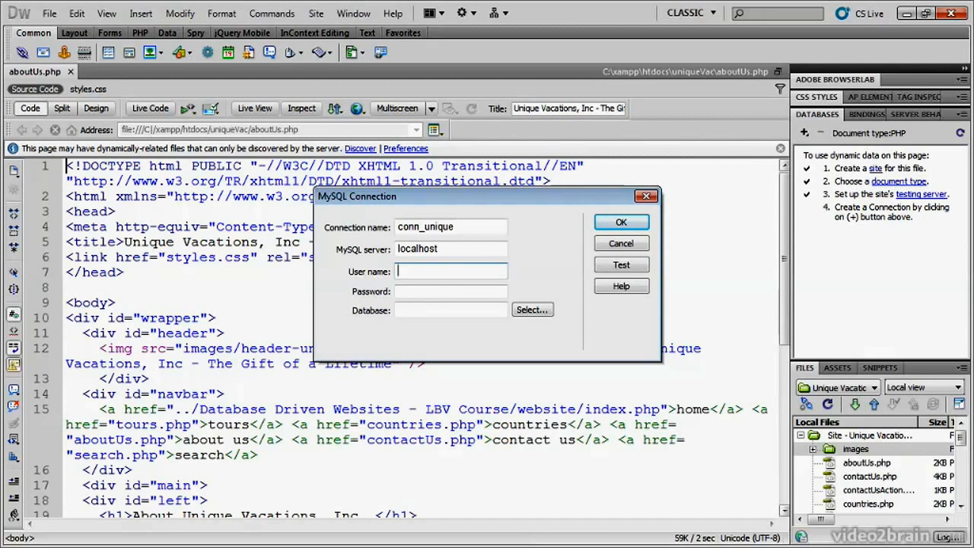
pyautogui.write('oot')
pyautogui.press('Tab')
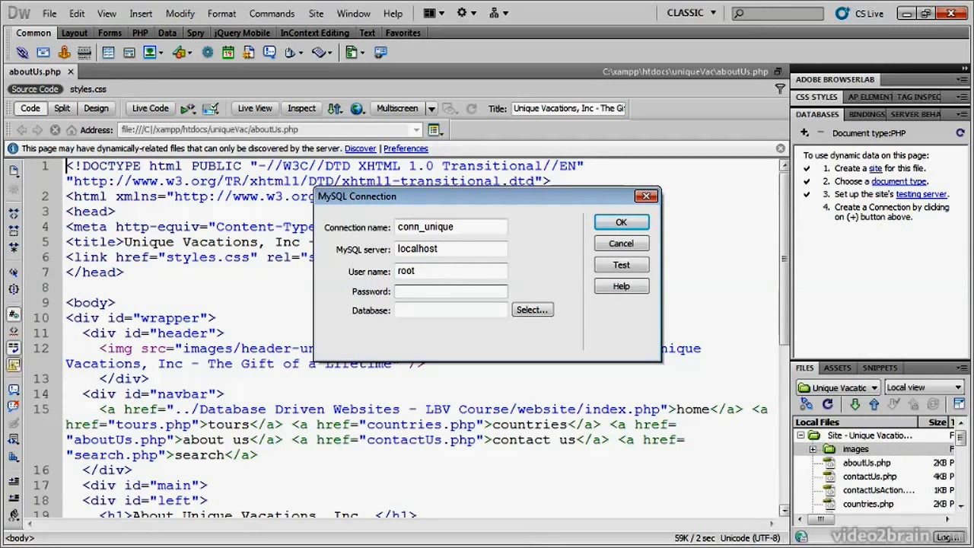
# - Choose unique as the database for the MySQL connection
pyautogui.click(532, 310)
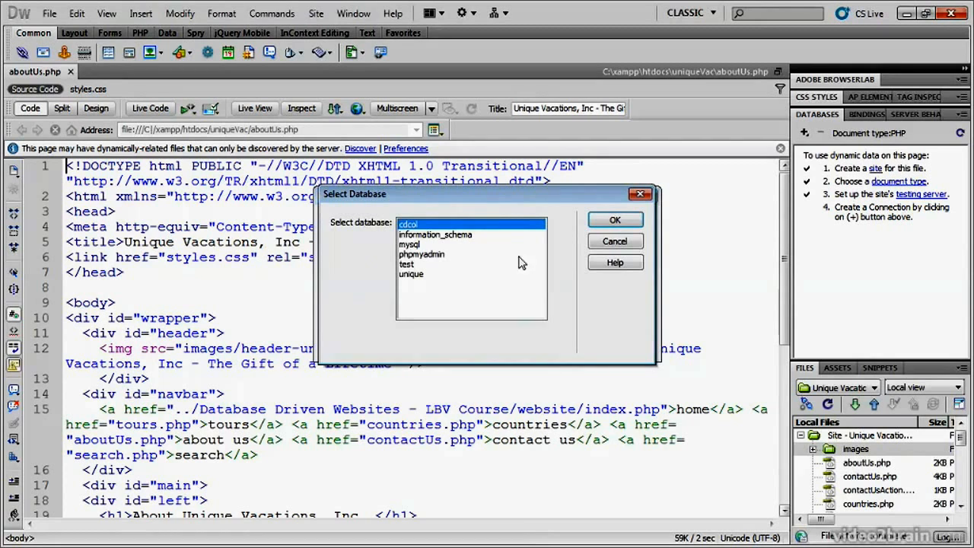
pyautogui.moveTo(510, 196); pyautogui.dragTo(661, 333)
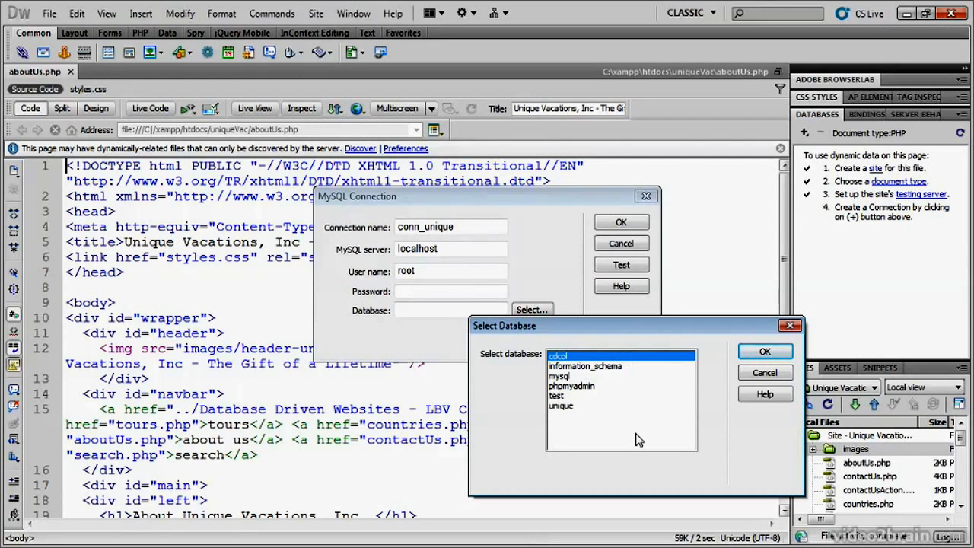
pyautogui.click(564, 408)
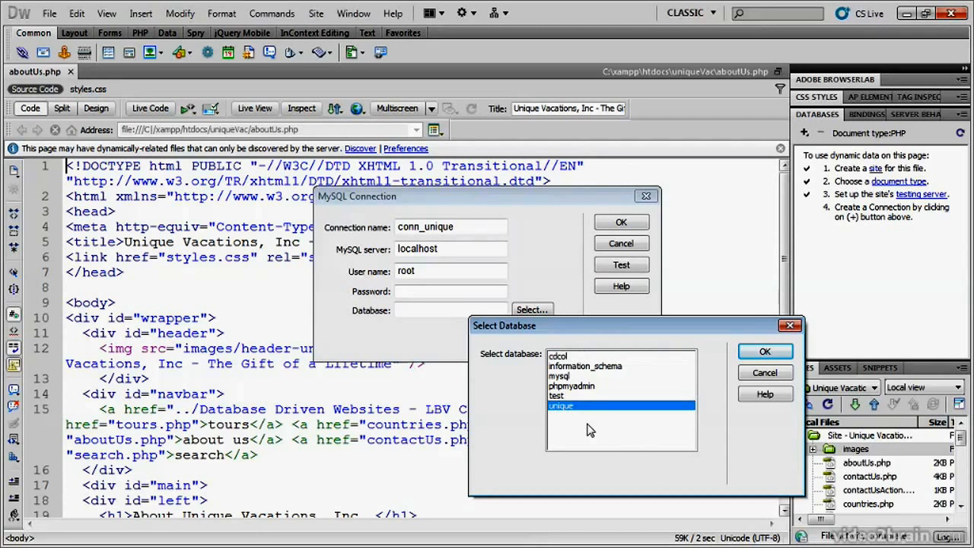
pyautogui.click(762, 352)
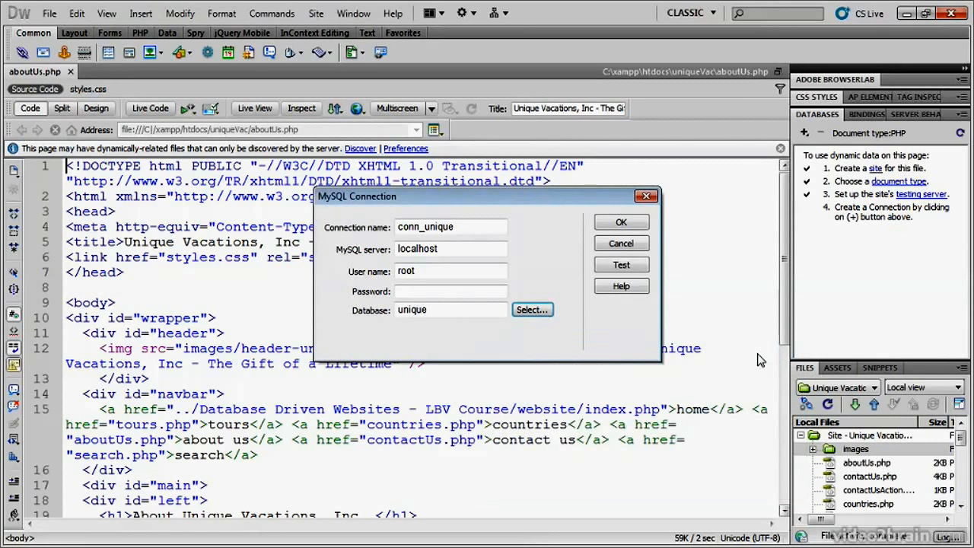
# - Test the MySQL connection without a password and save it
pyautogui.click(611, 268)
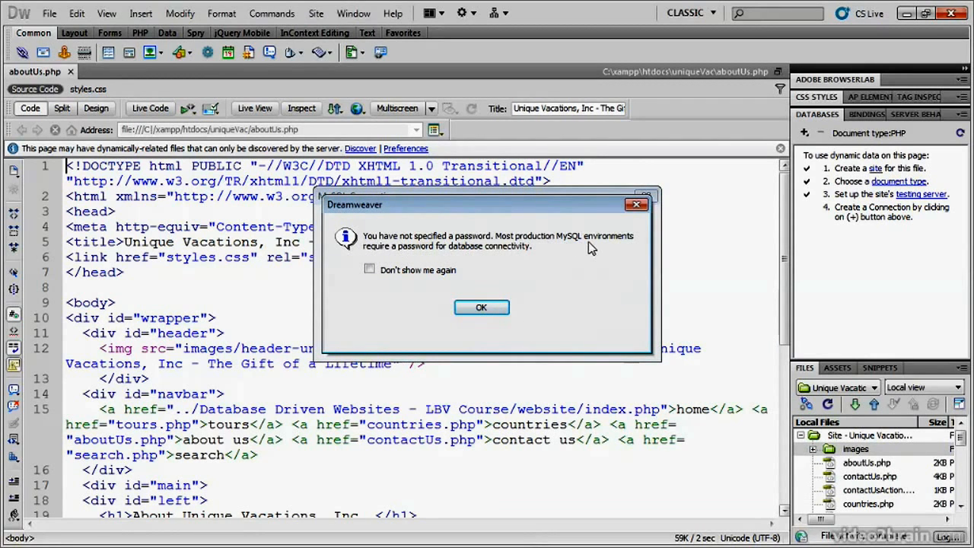
pyautogui.moveTo(567, 214); pyautogui.dragTo(659, 316)
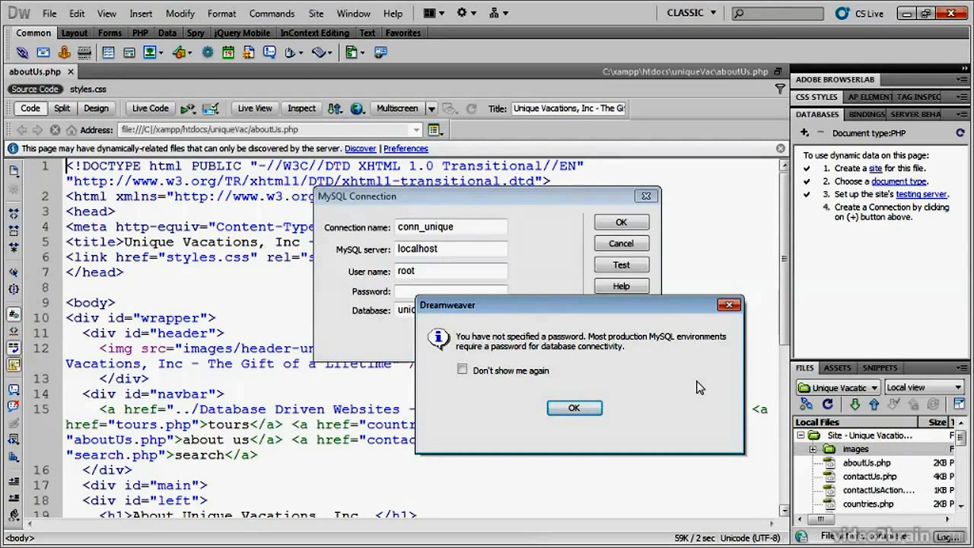
pyautogui.click(575, 411)
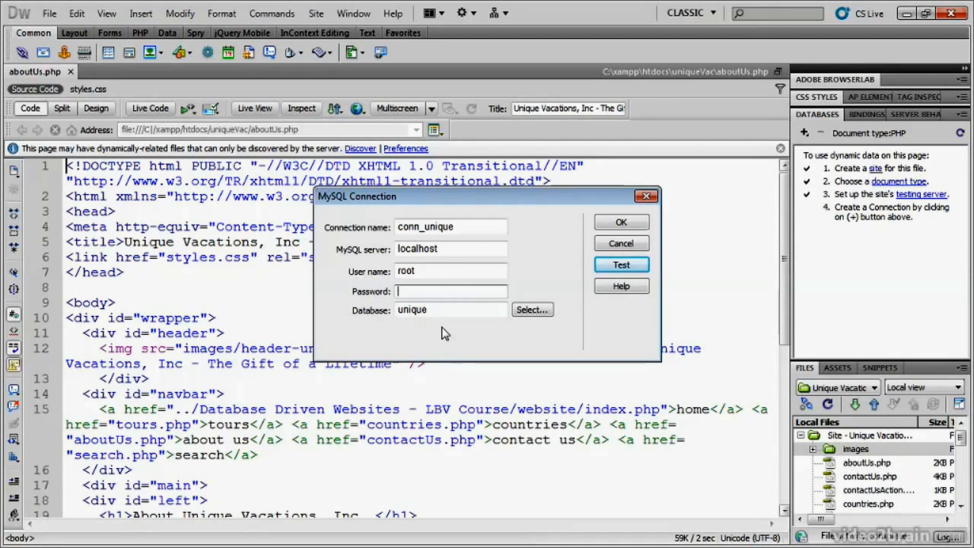
pyautogui.click(621, 222)
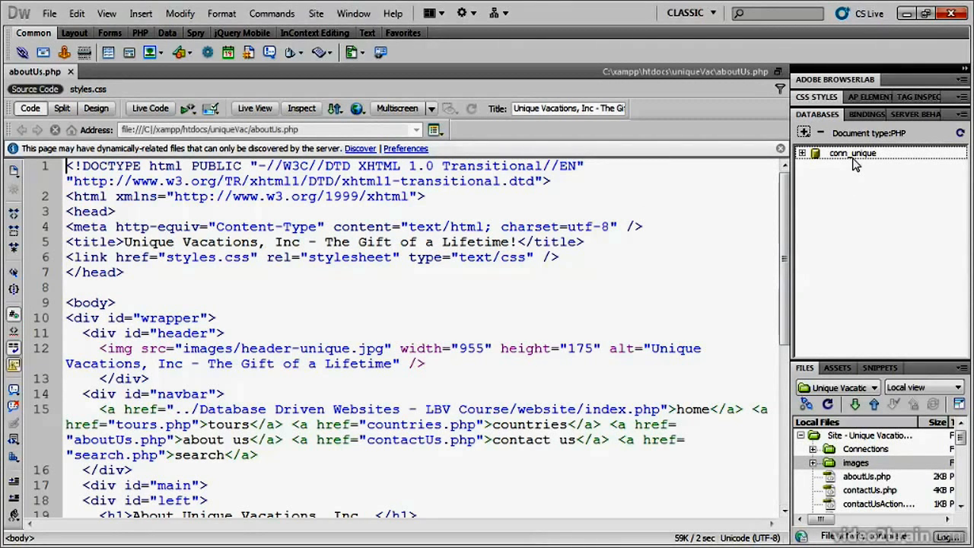
# - Expand the conn_unique connection to its tables and look through countries, difficulty, divetype and tours
pyautogui.click(802, 153)
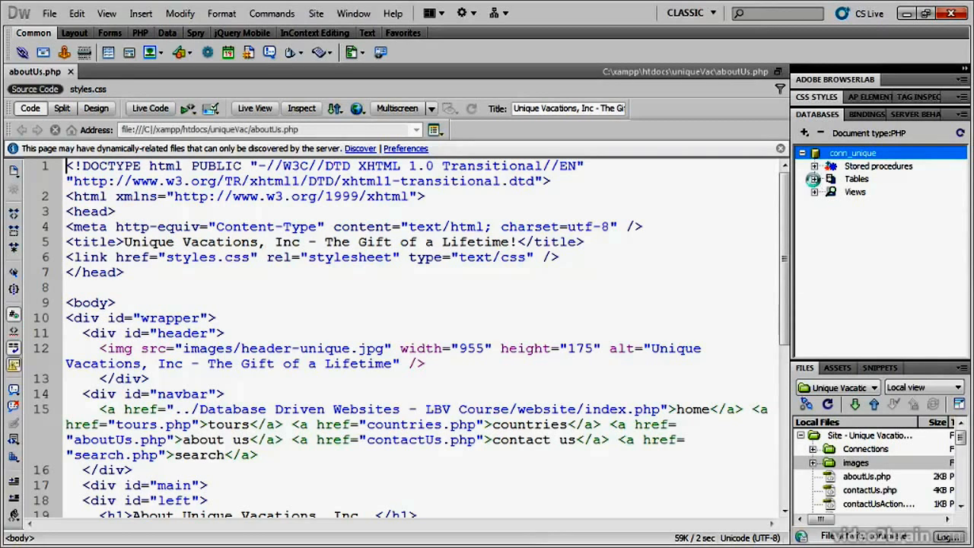
pyautogui.click(814, 179)
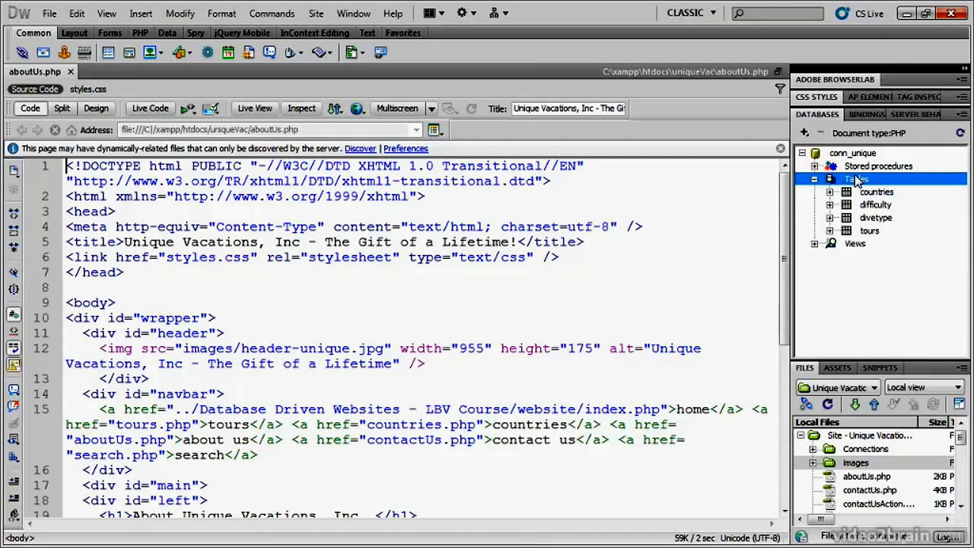
pyautogui.click(876, 194)
pyautogui.click(877, 206)
pyautogui.click(877, 220)
pyautogui.click(875, 231)
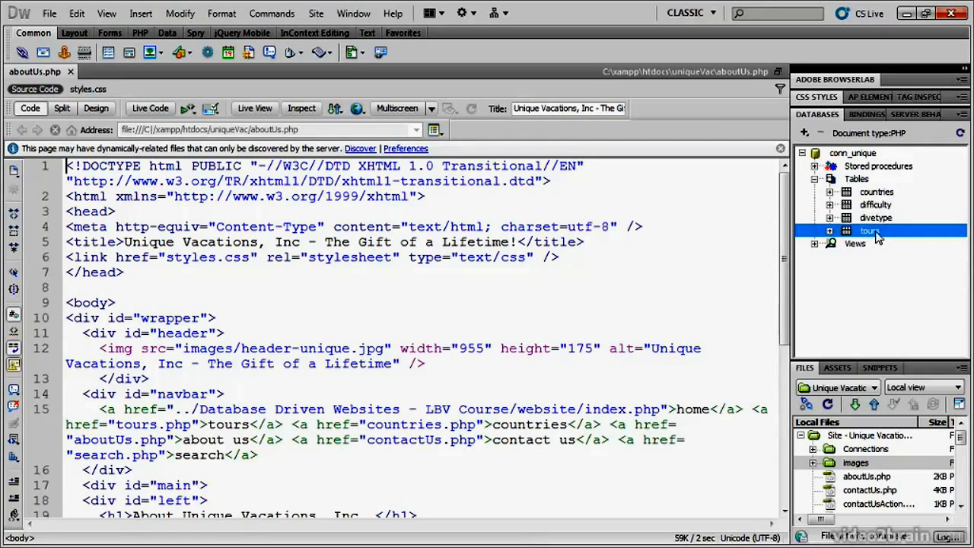
# - Examine the countryID and countryName fields of the countries table, including their data types, and collapse the table
pyautogui.click(829, 192)
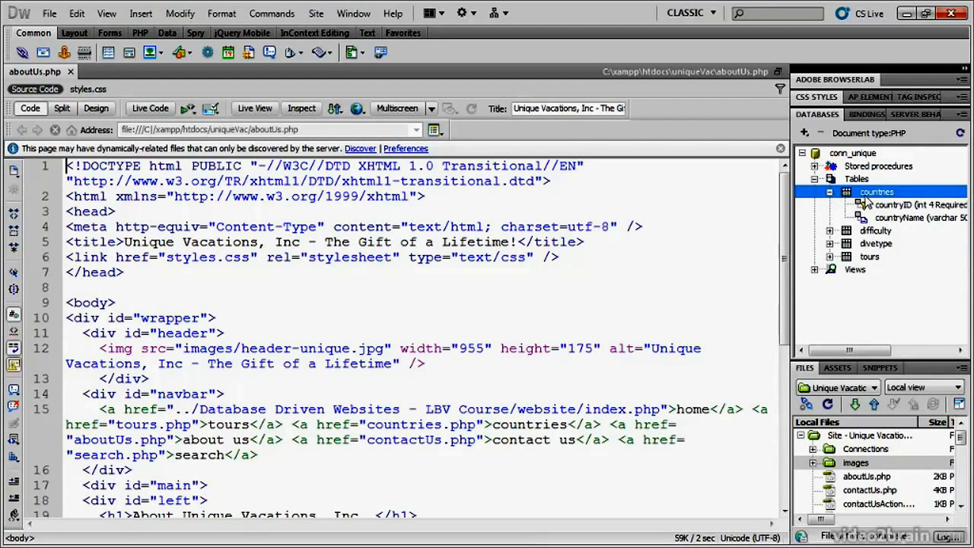
pyautogui.moveTo(849, 356); pyautogui.dragTo(880, 351)
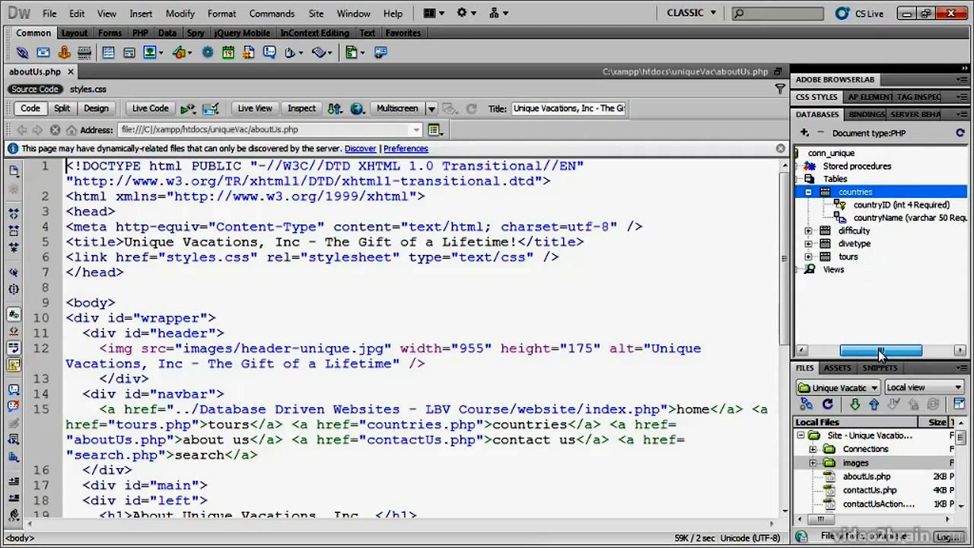
pyautogui.click(887, 207)
pyautogui.click(898, 219)
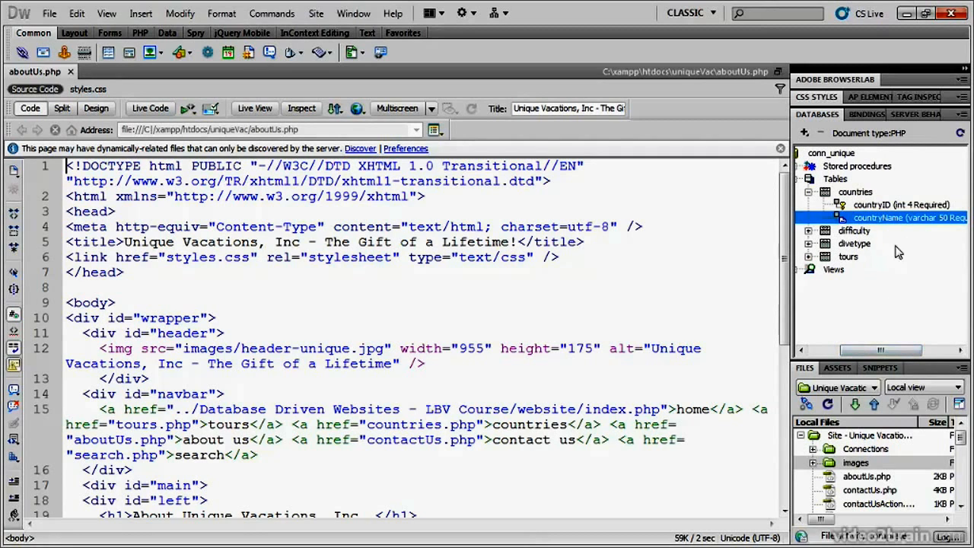
pyautogui.click(892, 205)
pyautogui.click(900, 218)
pyautogui.click(808, 193)
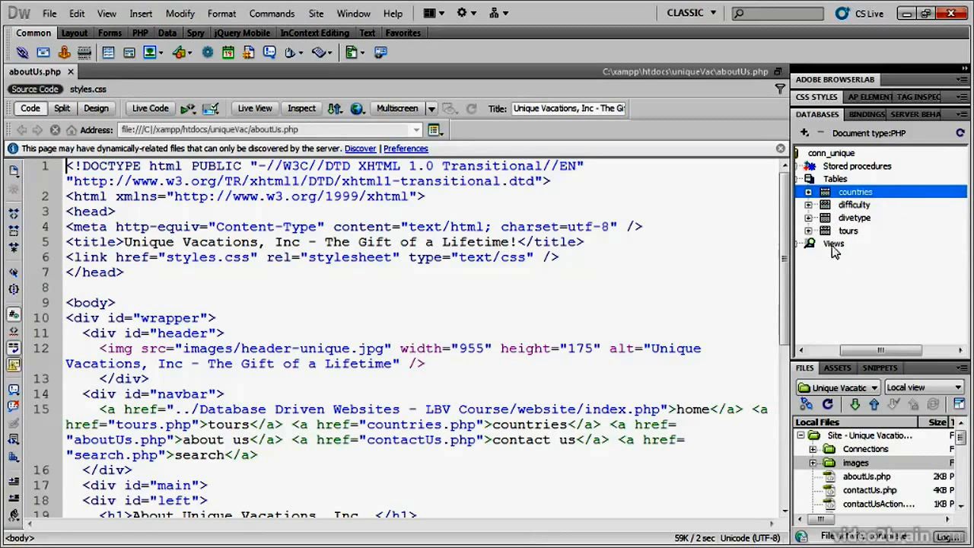
# - Expand the tours table and examine its fields and their data types
pyautogui.click(809, 230)
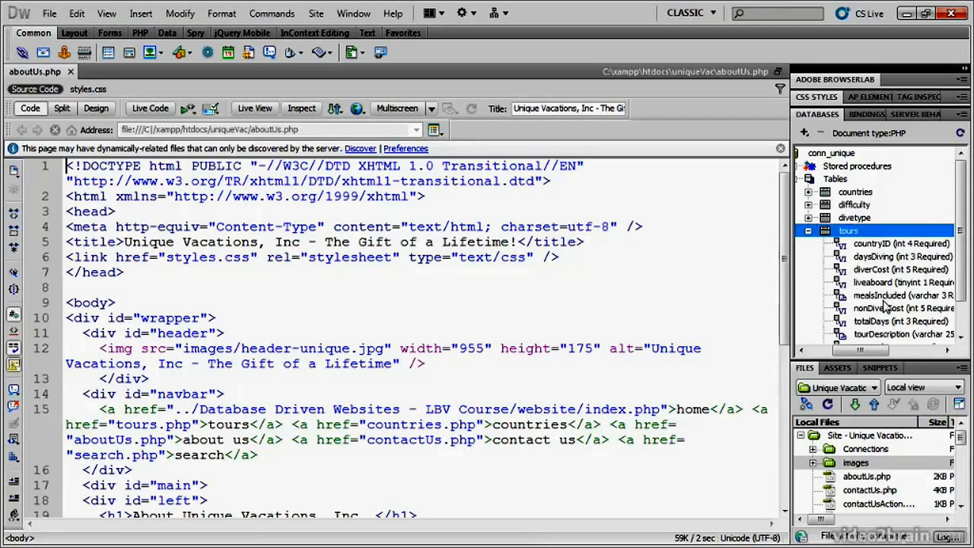
pyautogui.moveTo(874, 352); pyautogui.dragTo(905, 352)
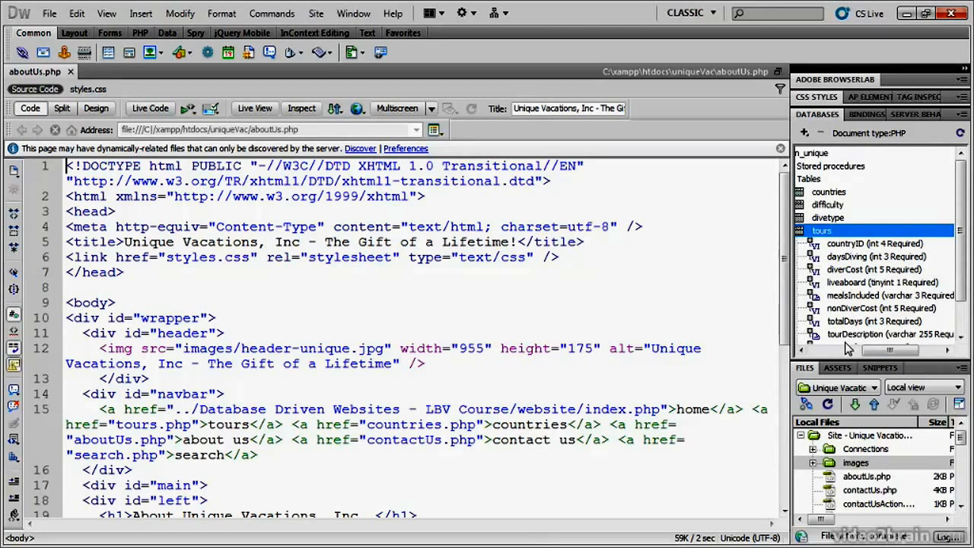
pyautogui.rightClick(854, 236)
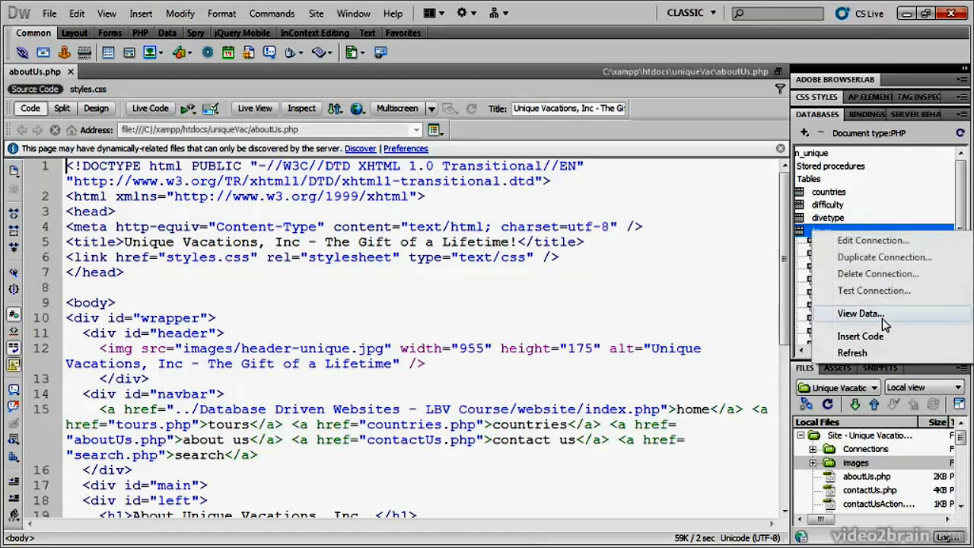
pyautogui.click(866, 206)
pyautogui.click(823, 230)
pyautogui.click(825, 257)
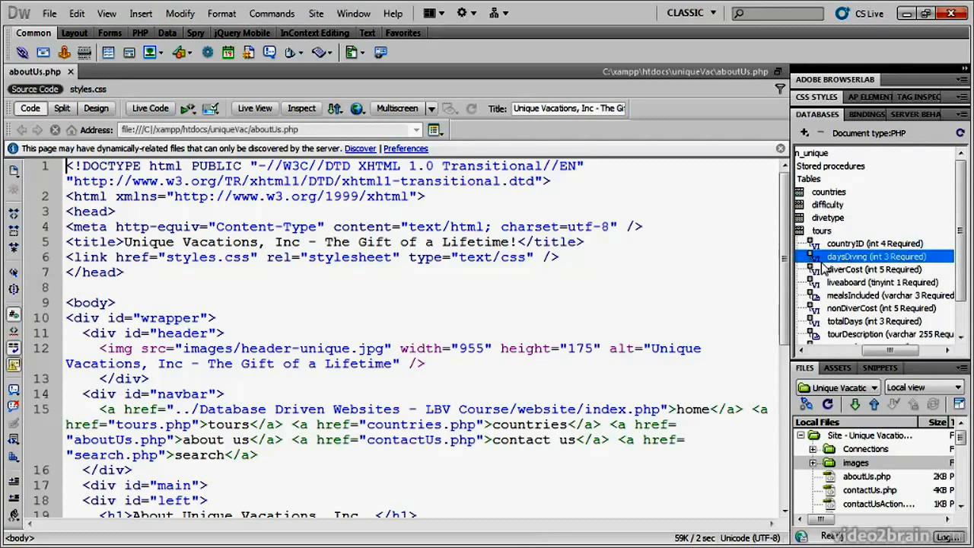
pyautogui.click(818, 234)
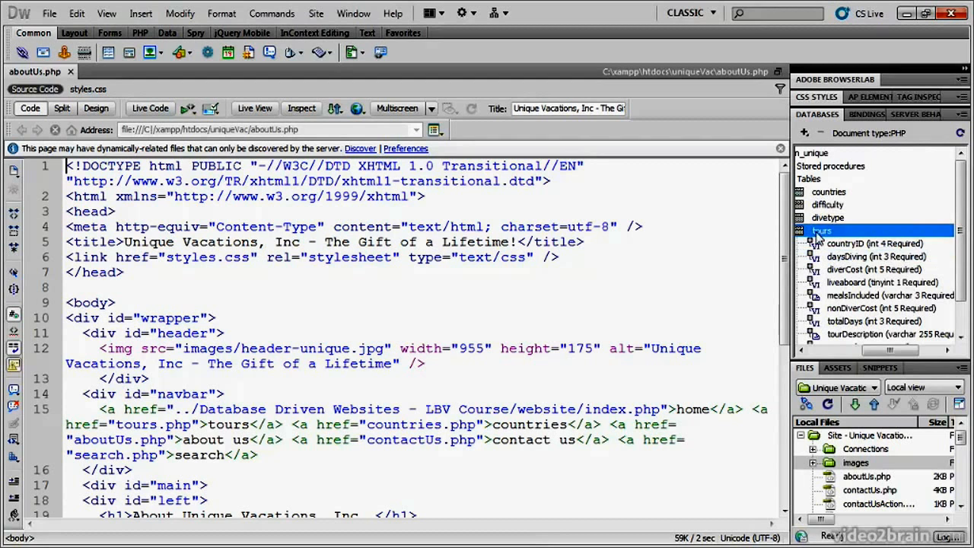
# - View the data stored in the tours table, widening the tourName column to read the full tour names
pyautogui.rightClick(819, 236)
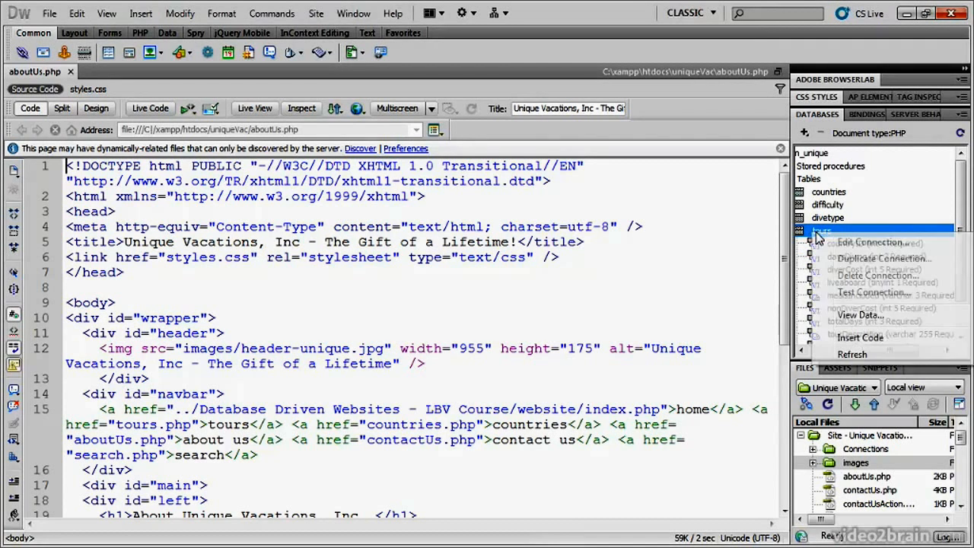
pyautogui.click(862, 316)
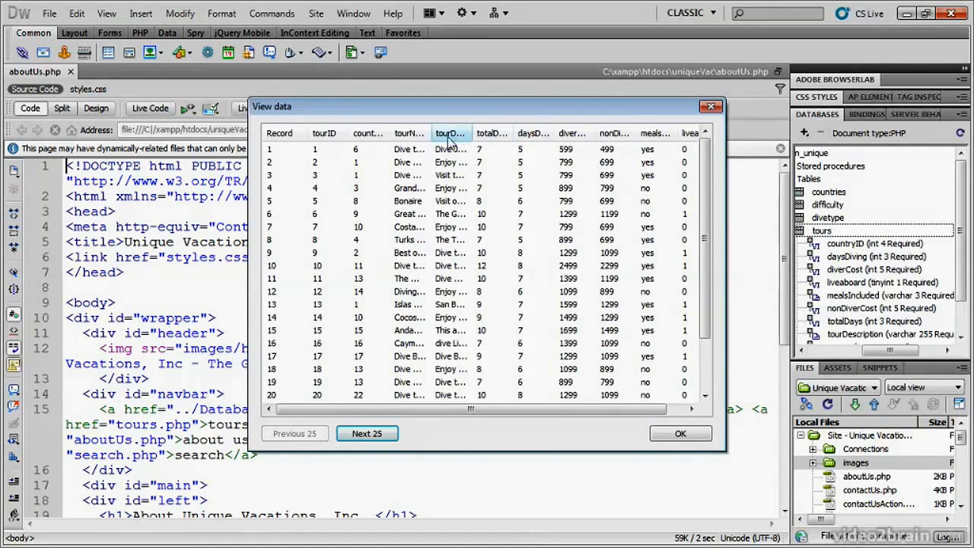
pyautogui.moveTo(433, 132); pyautogui.dragTo(534, 135)
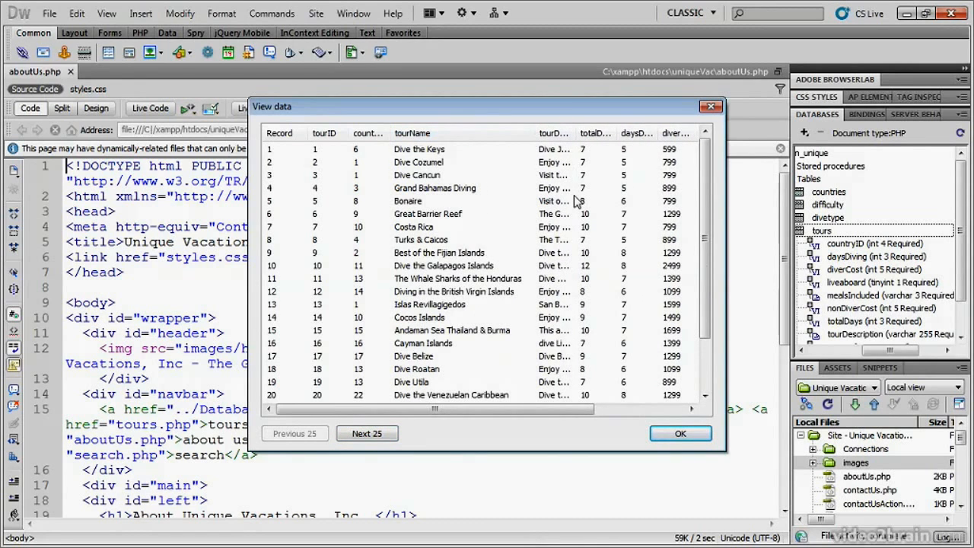
pyautogui.scroll(-2, 576, 201)
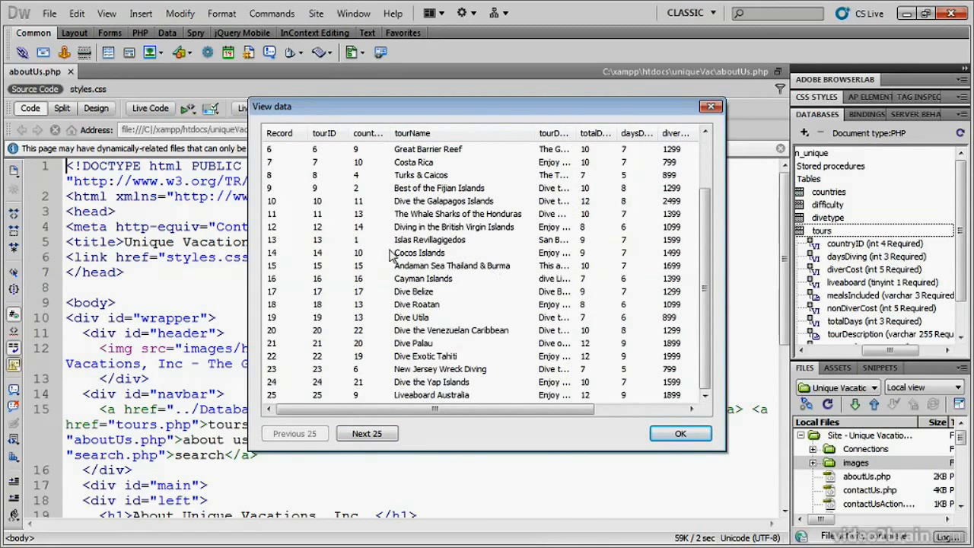
# - Page to the next 25 tours records and back, and widen the tourDescription column to read the descriptions
pyautogui.click(387, 433)
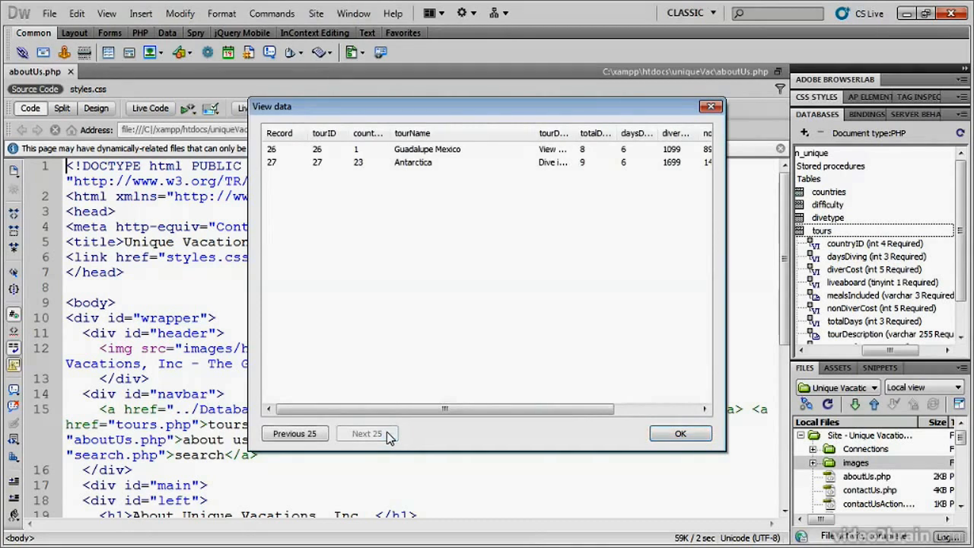
pyautogui.click(285, 438)
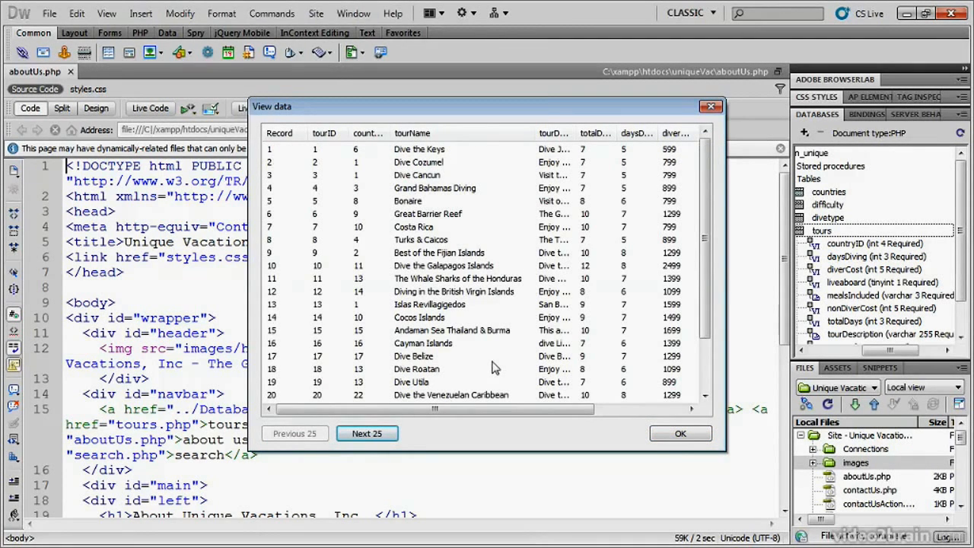
pyautogui.moveTo(428, 410); pyautogui.dragTo(558, 409)
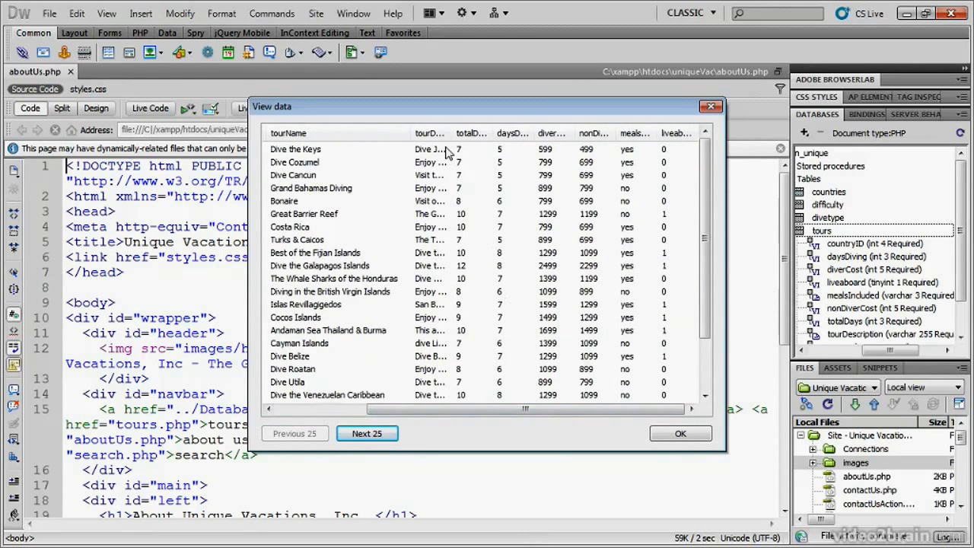
pyautogui.moveTo(454, 134); pyautogui.dragTo(659, 137)
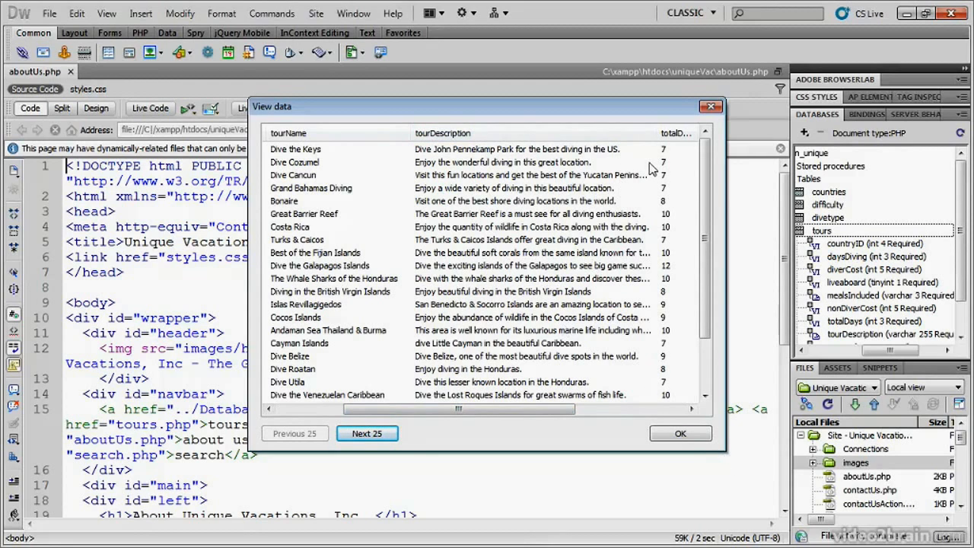
pyautogui.moveTo(659, 133); pyautogui.dragTo(687, 134)
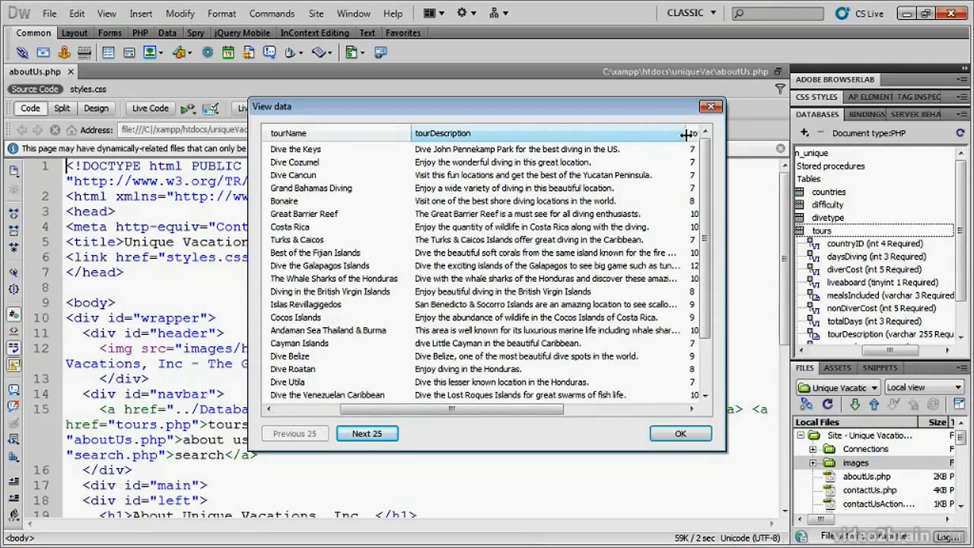
# - Widen the mealsIncluded, nonDiverCost, diverCost, daysDiving and totalDays columns to read their full headings, and close the tours data view
pyautogui.moveTo(537, 409); pyautogui.dragTo(661, 411)
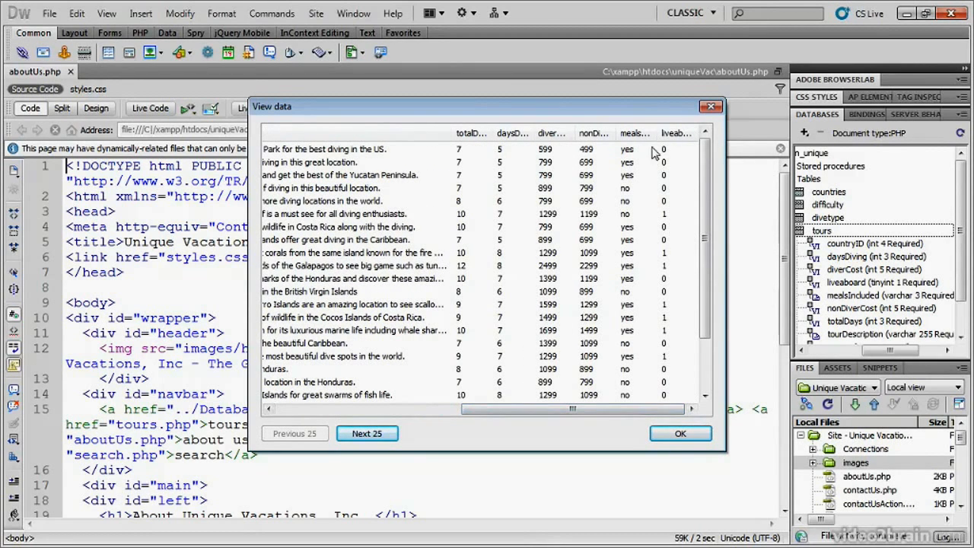
pyautogui.moveTo(657, 133); pyautogui.dragTo(676, 133)
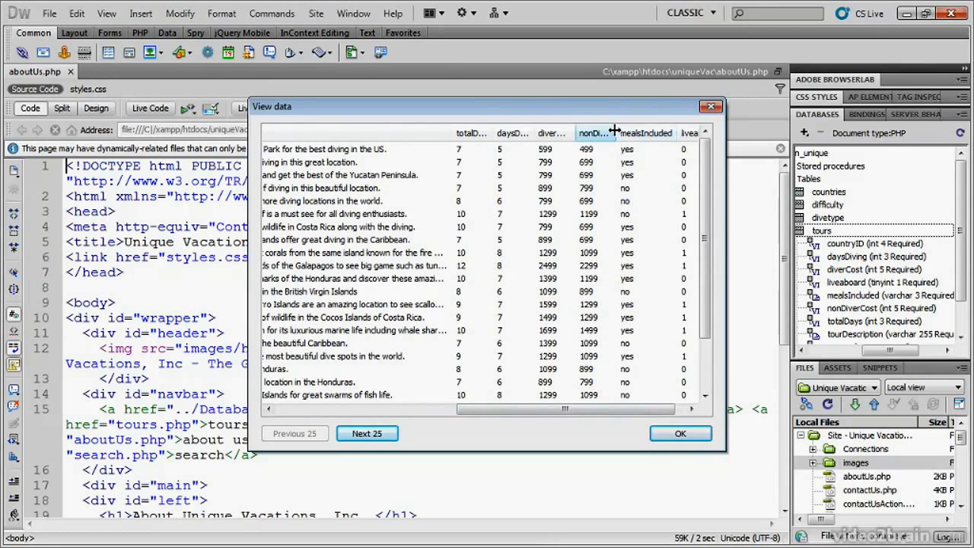
pyautogui.moveTo(617, 133); pyautogui.dragTo(647, 133)
pyautogui.moveTo(572, 132); pyautogui.dragTo(613, 132)
pyautogui.moveTo(536, 133); pyautogui.dragTo(580, 133)
pyautogui.moveTo(491, 134); pyautogui.dragTo(536, 134)
pyautogui.moveTo(505, 410); pyautogui.dragTo(346, 414)
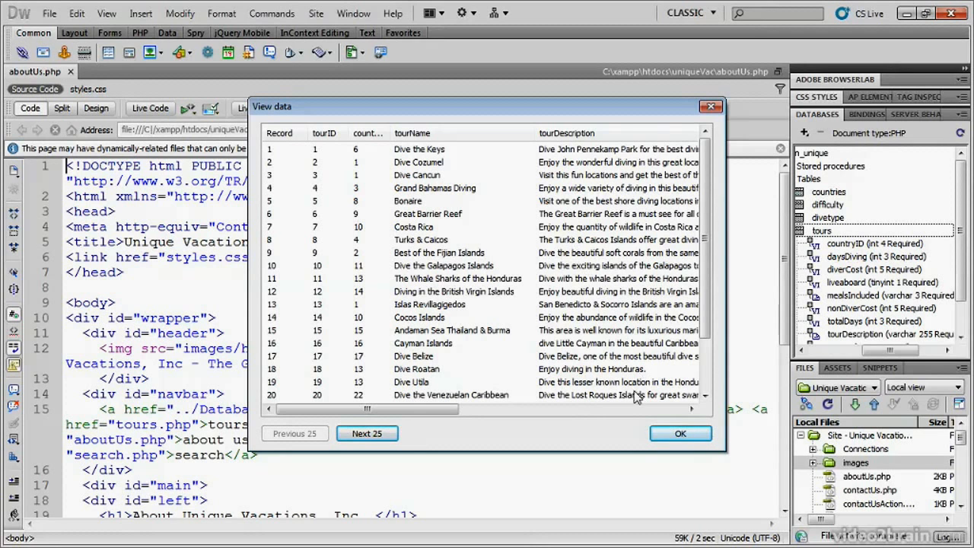
pyautogui.click(697, 433)
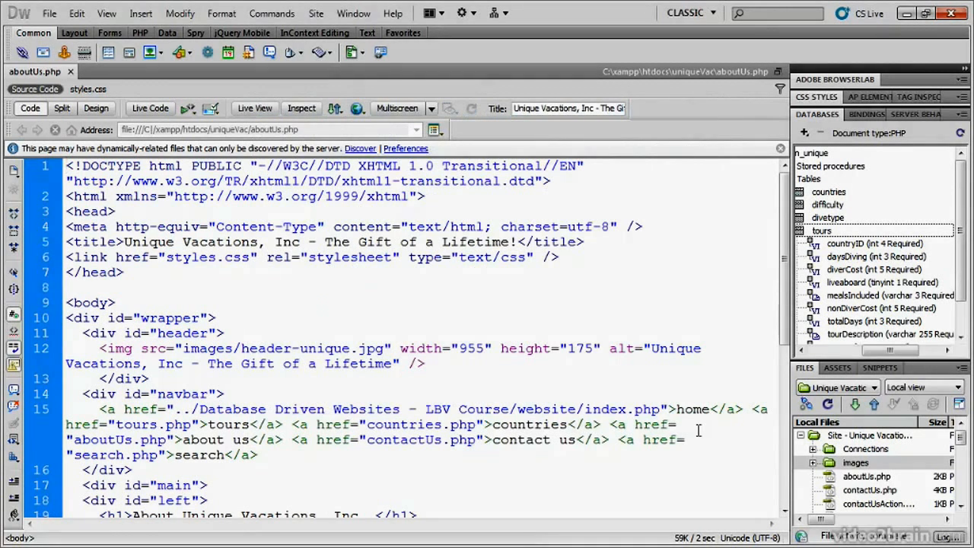
# - Collapse the tours table in the conn_unique tree and place the text cursor on the empty line above the body tag
pyautogui.rightClick(820, 238)
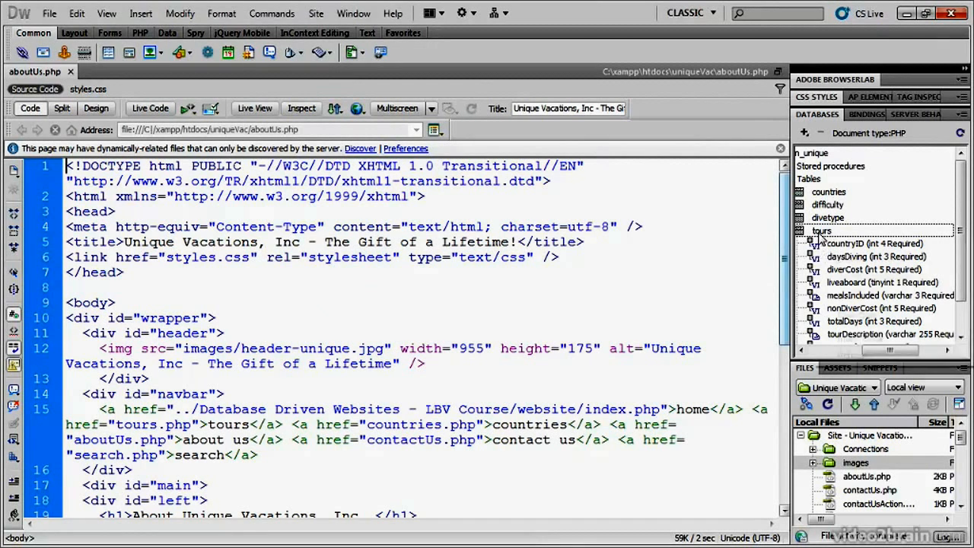
pyautogui.click(714, 242)
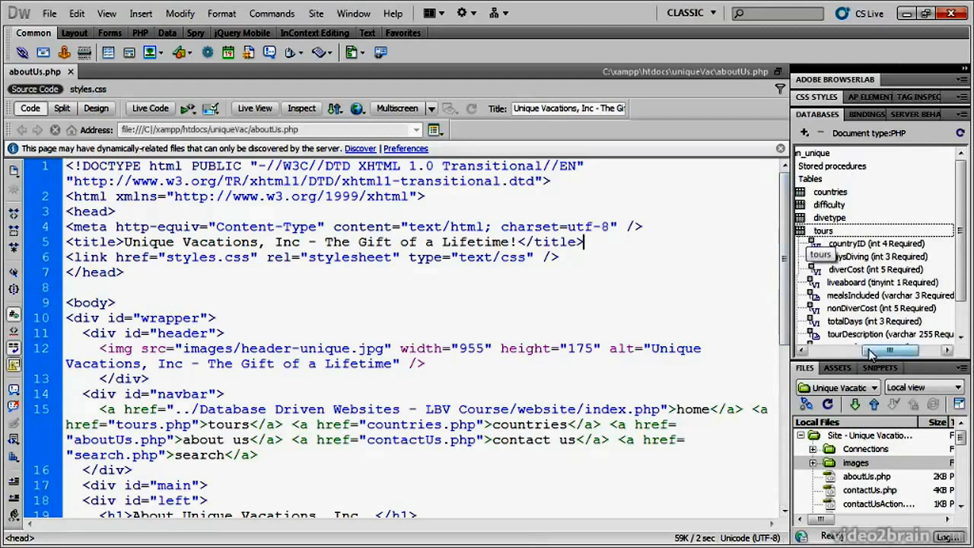
pyautogui.moveTo(886, 351); pyautogui.dragTo(833, 350)
pyautogui.click(828, 231)
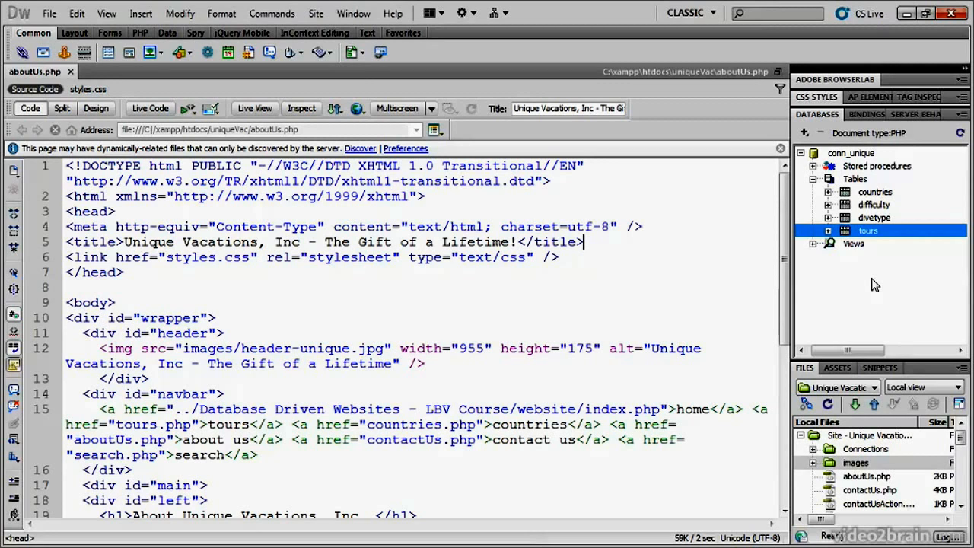
pyautogui.click(592, 284)
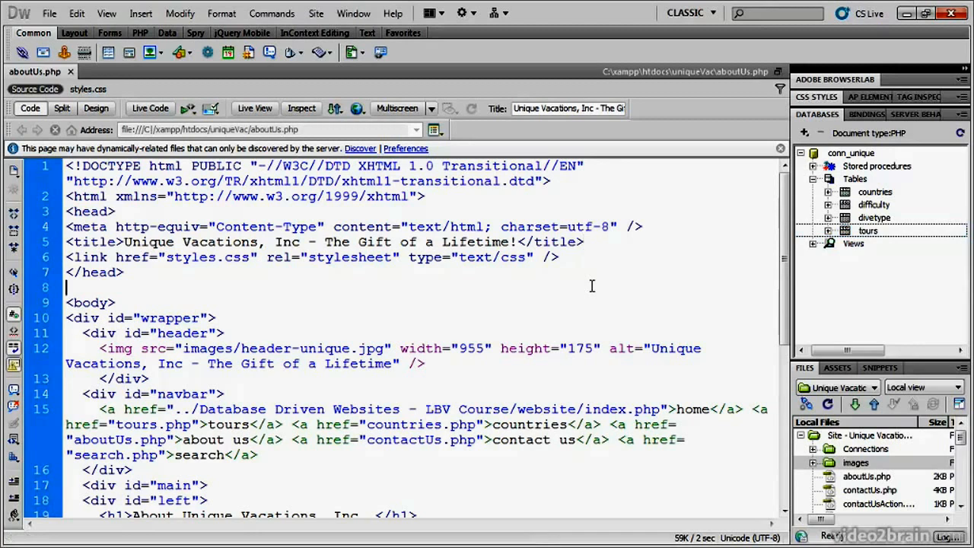